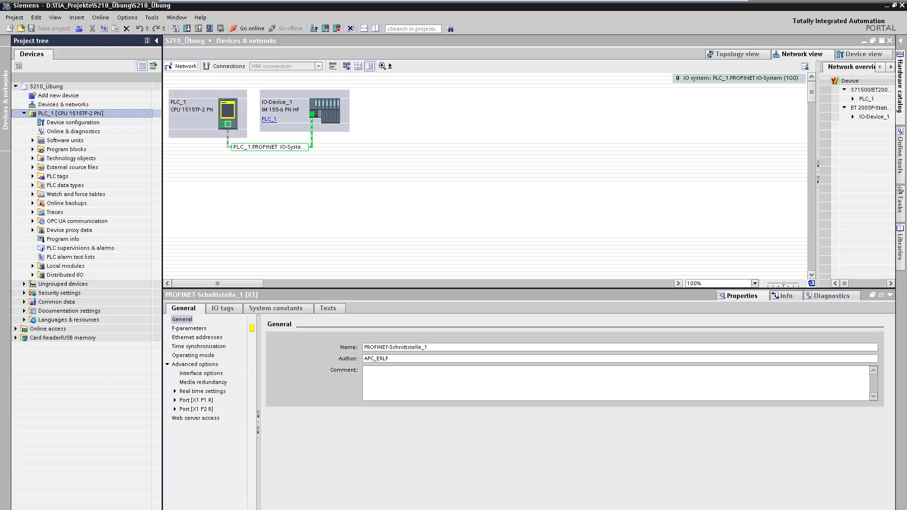
Step: Add a SINAMICS S210 200-240 V 1 AC 0.1 kW drive (6SL3210-5HB10-1xFx) to the project
{"action": "double_click", "coordinate": [70, 96]}
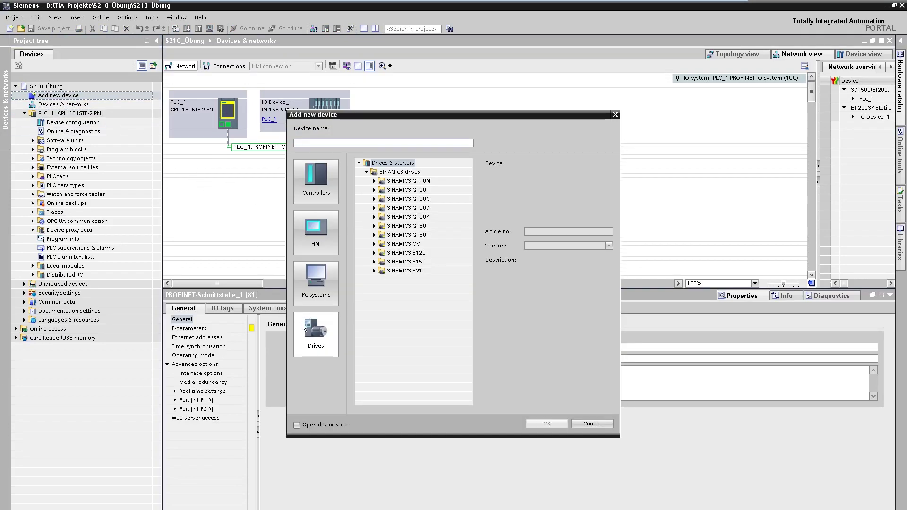
{"action": "left_click", "coordinate": [374, 271]}
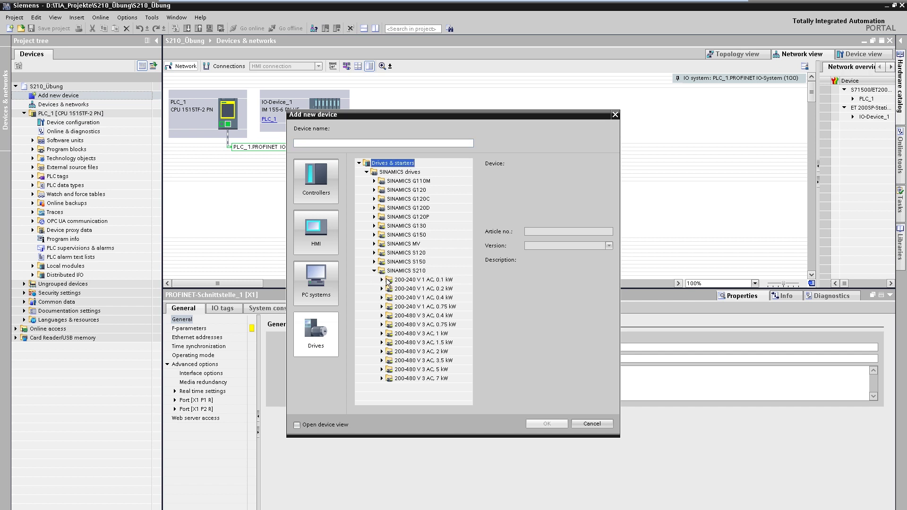
{"action": "left_click", "coordinate": [382, 280]}
{"action": "left_click", "coordinate": [406, 288]}
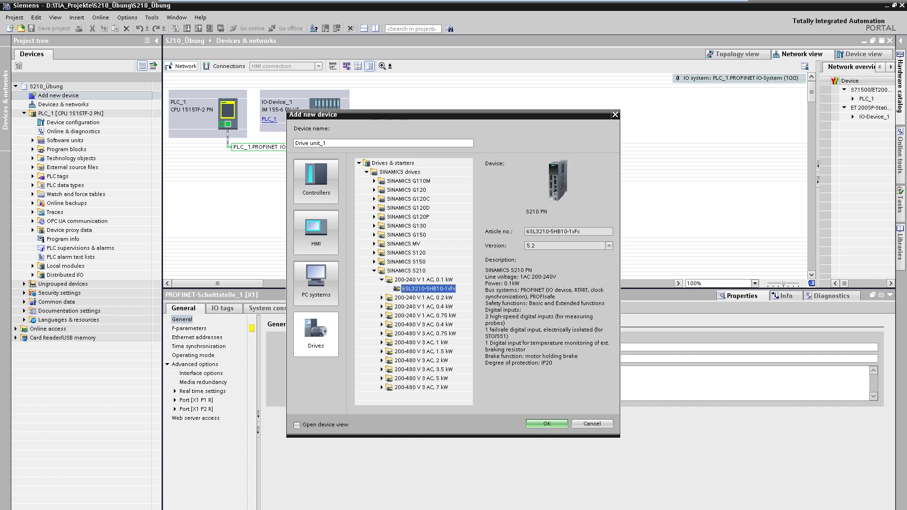
{"action": "left_click", "coordinate": [548, 423]}
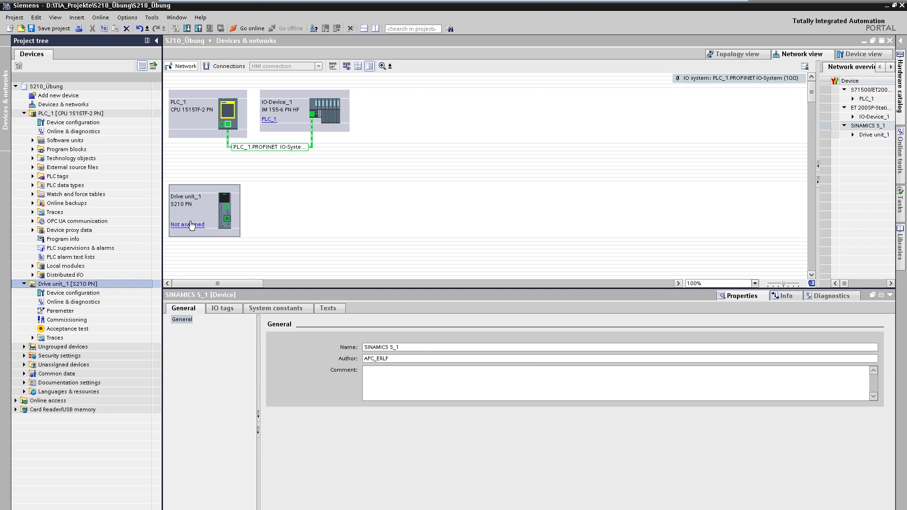
Step: Assign the drive to PLC_1's PROFINET interface and make that interface the sync master
{"action": "left_click", "coordinate": [191, 229]}
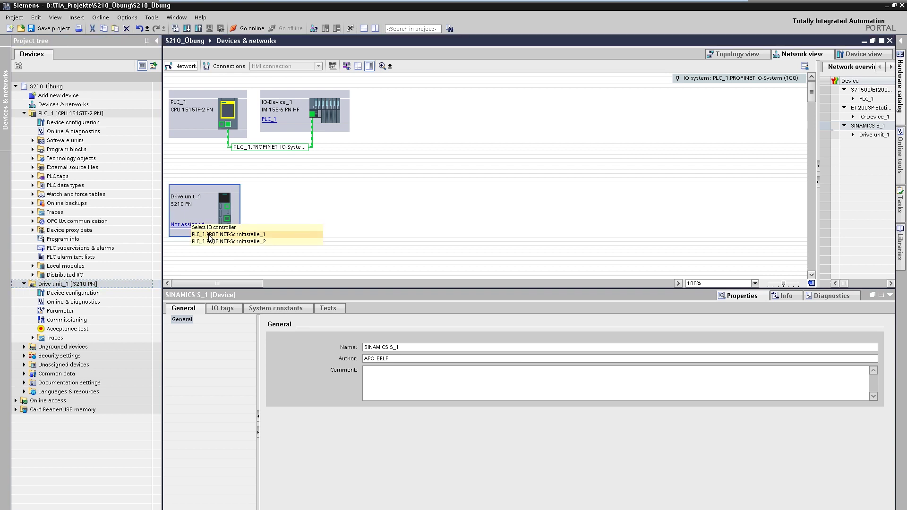
{"action": "left_click", "coordinate": [210, 239]}
{"action": "left_click", "coordinate": [227, 137]}
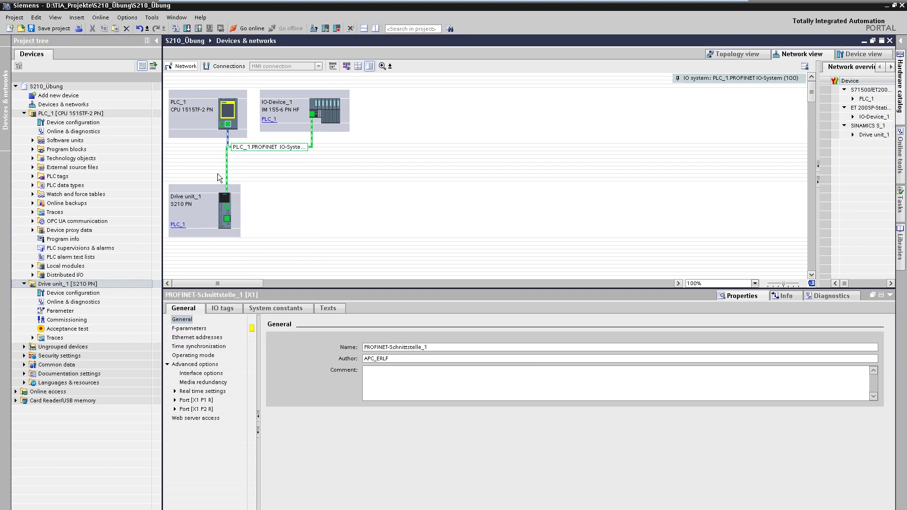
{"action": "left_click", "coordinate": [203, 391]}
{"action": "left_click", "coordinate": [427, 419]}
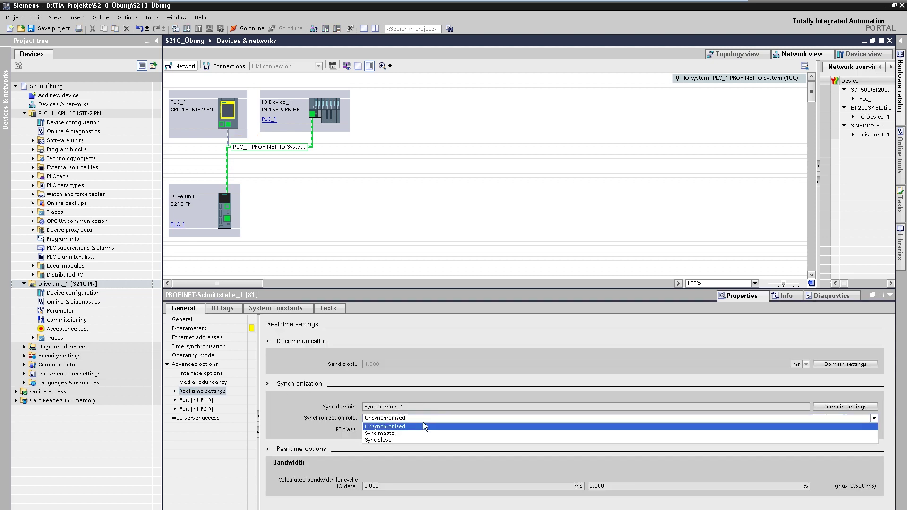
{"action": "left_click", "coordinate": [401, 432]}
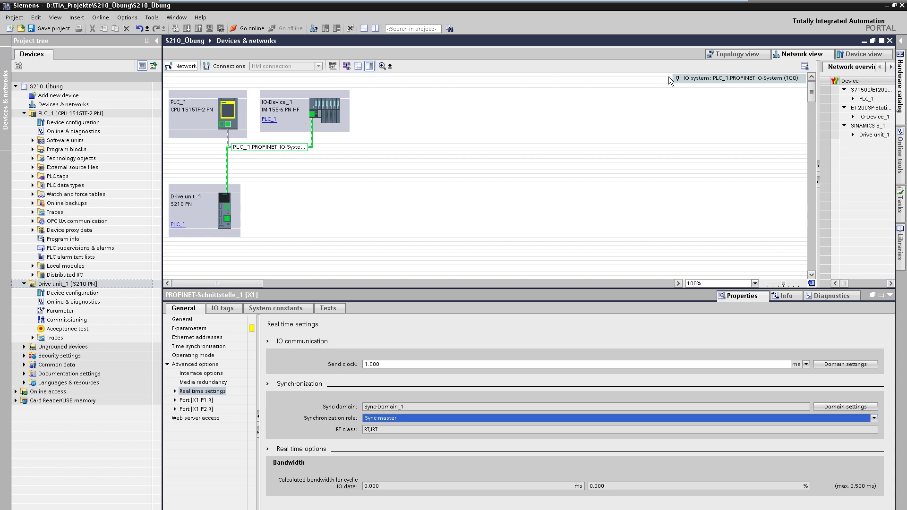
Step: In the topology view, cable the drive's port to IO-Device_1's free port
{"action": "left_click", "coordinate": [734, 59]}
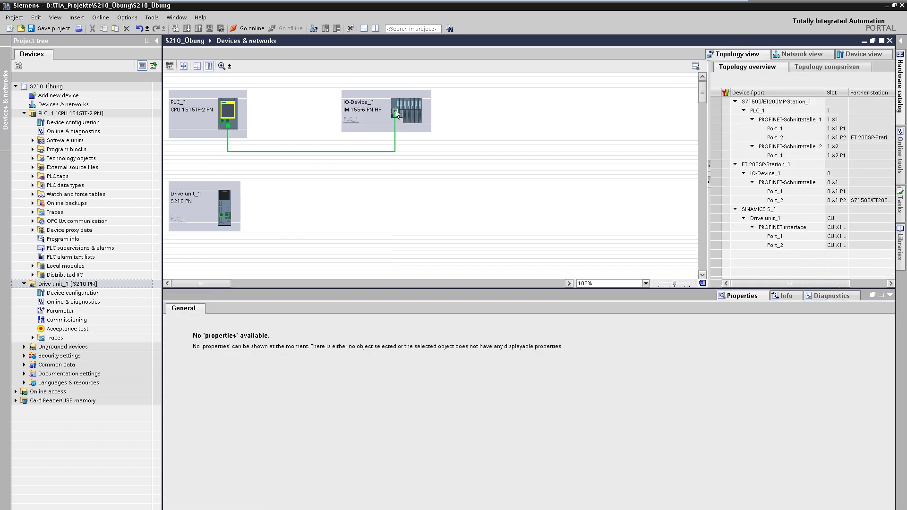
{"action": "left_click_drag", "start_coordinate": [395, 112], "coordinate": [221, 213]}
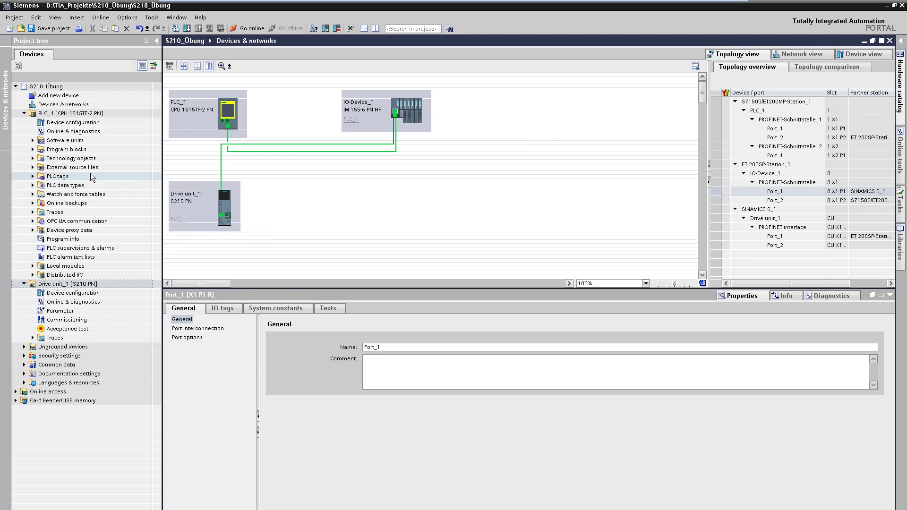
{"action": "left_click", "coordinate": [32, 158]}
Step: Create a TO_SynchronousAxis technology object named SynchronousAxis_1 under PLC_1
{"action": "double_click", "coordinate": [48, 169]}
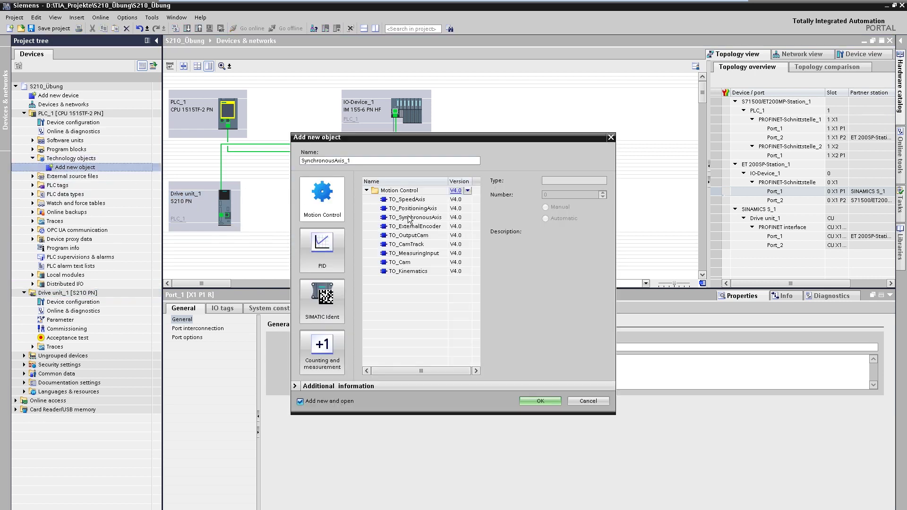
{"action": "left_click", "coordinate": [408, 217]}
{"action": "left_click", "coordinate": [538, 402]}
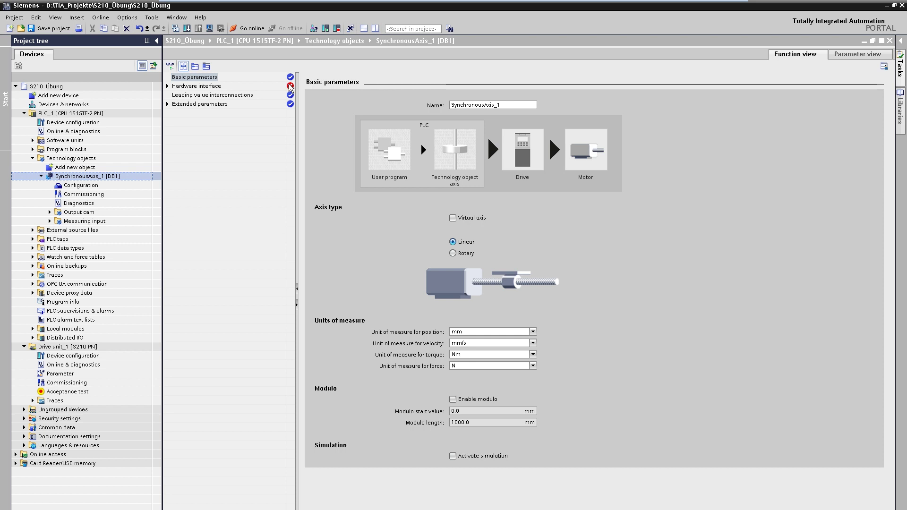
Step: In the axis hardware interface, set the drive to Drive unit_1's Drive control
{"action": "left_click", "coordinate": [203, 87]}
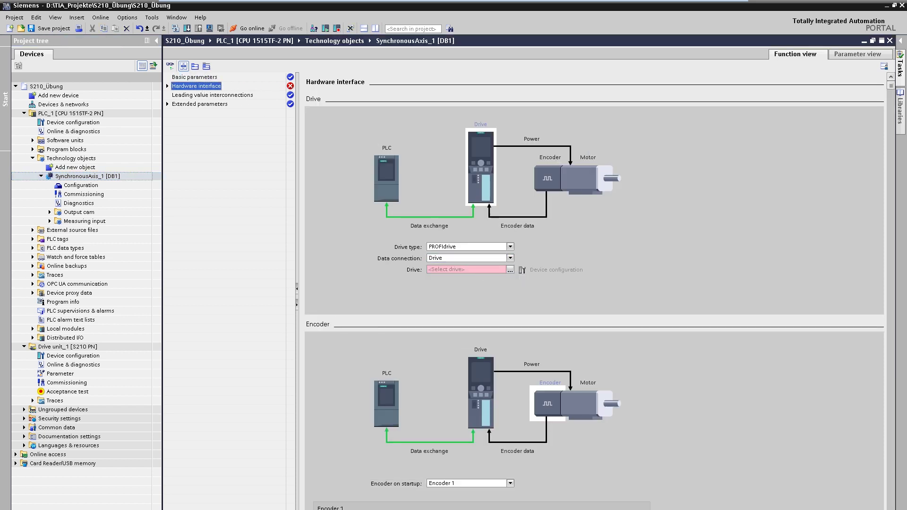
{"action": "left_click", "coordinate": [510, 273]}
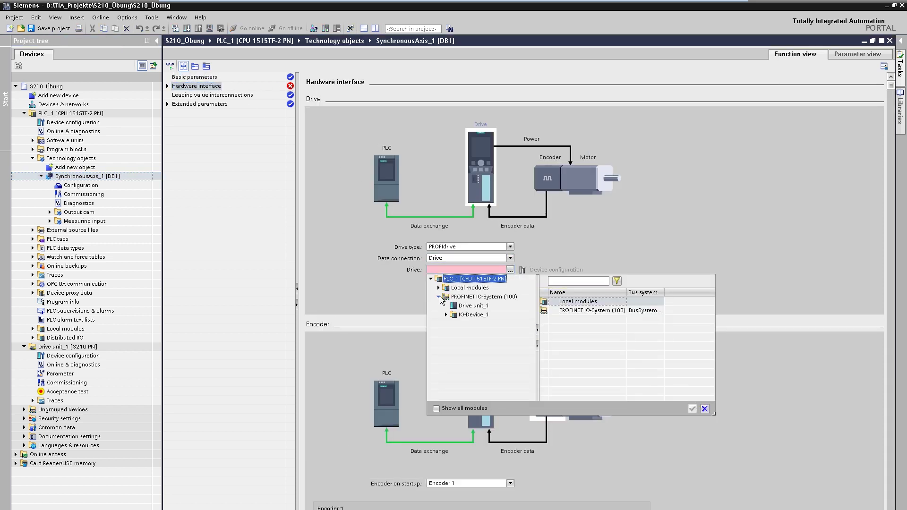
{"action": "left_click", "coordinate": [465, 306]}
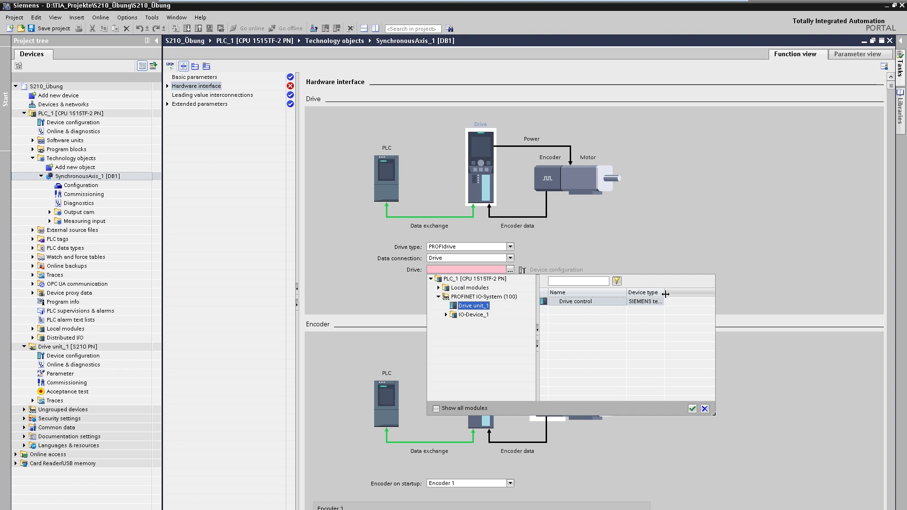
{"action": "left_click_drag", "start_coordinate": [705, 295], "coordinate": [706, 295]}
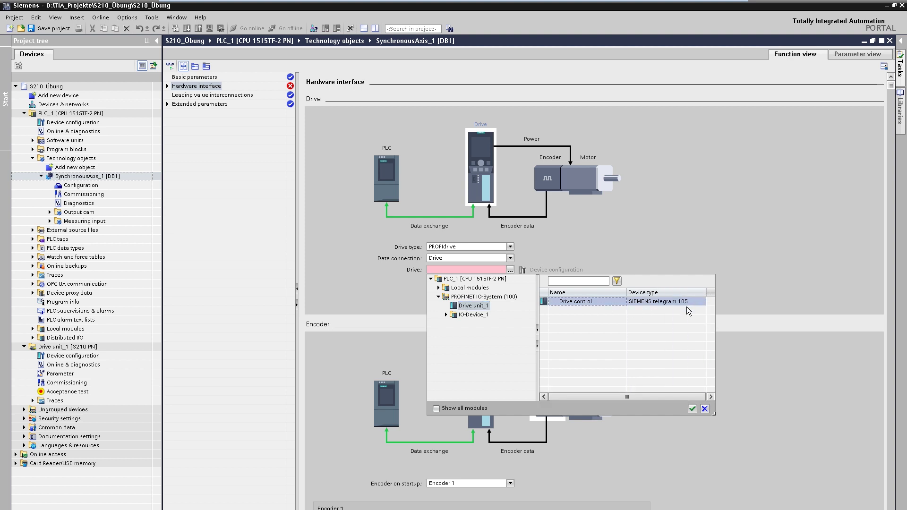
{"action": "left_click", "coordinate": [692, 409]}
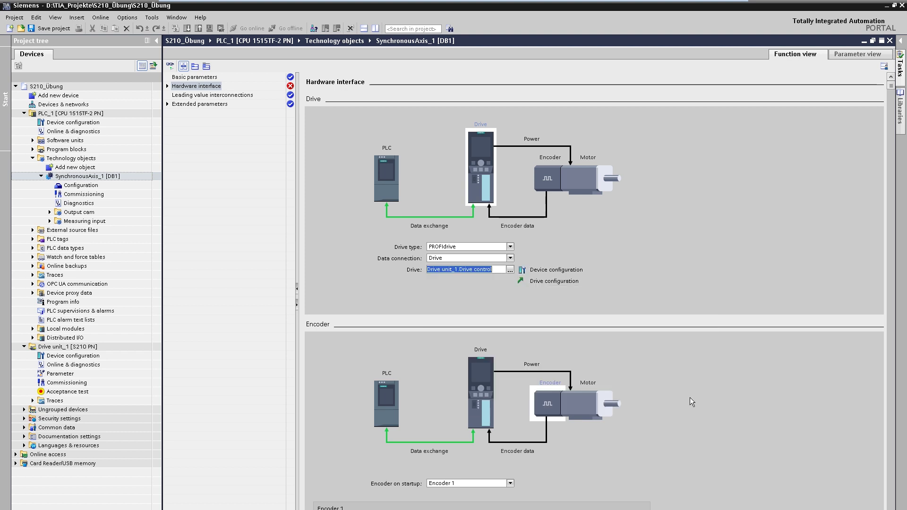
Step: Select motor 1FK2102-1AG0xxMxx (AM22 multiturn encoder, no holding brake) in the drive's motor list
{"action": "left_click", "coordinate": [518, 282]}
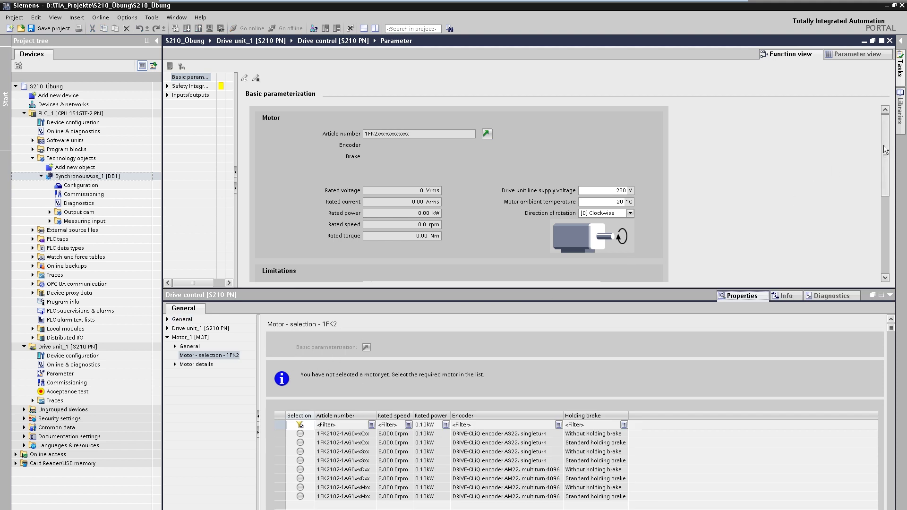
{"action": "left_click_drag", "start_coordinate": [885, 152], "coordinate": [886, 180]}
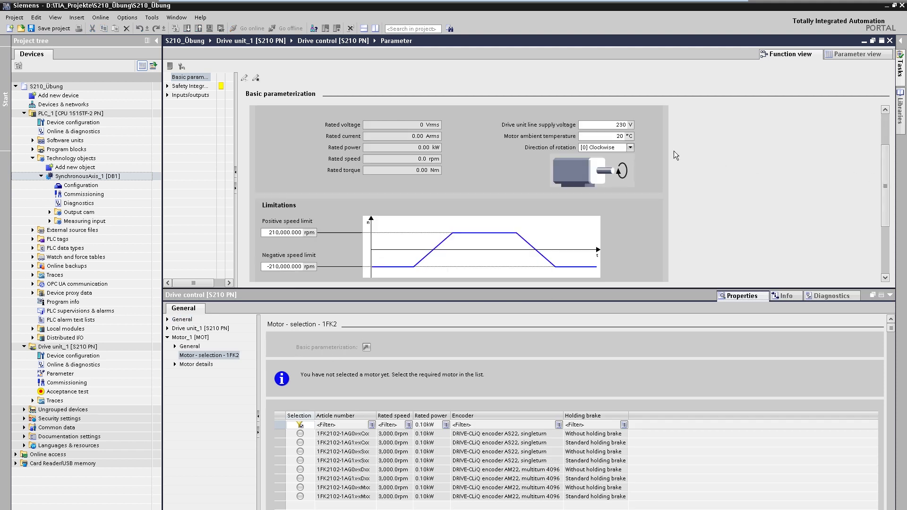
{"action": "left_click", "coordinate": [300, 488]}
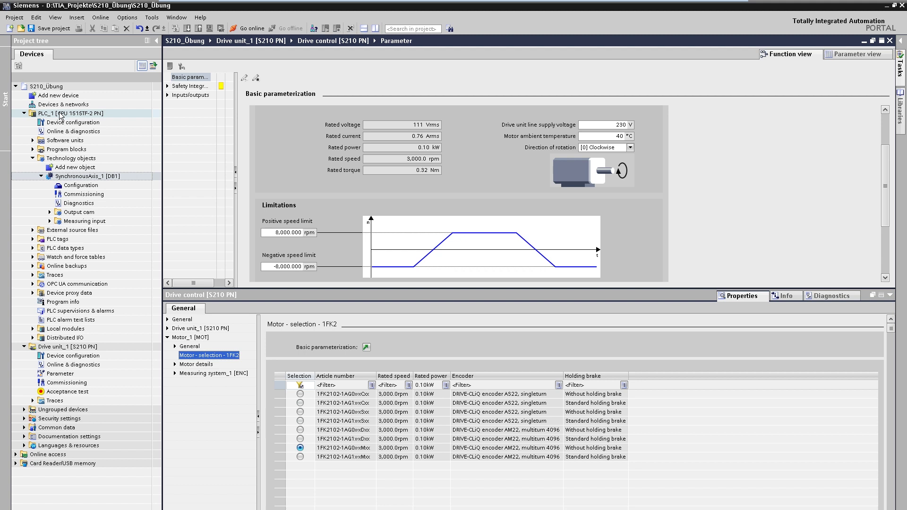
{"action": "left_click", "coordinate": [60, 116]}
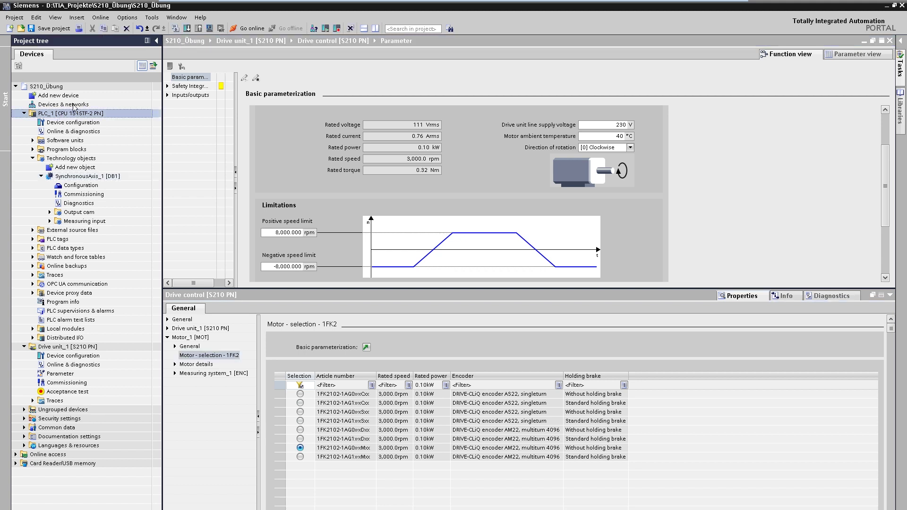
Step: Download the configuration to the devices and take master control of SynchronousAxis_1
{"action": "left_click", "coordinate": [186, 29]}
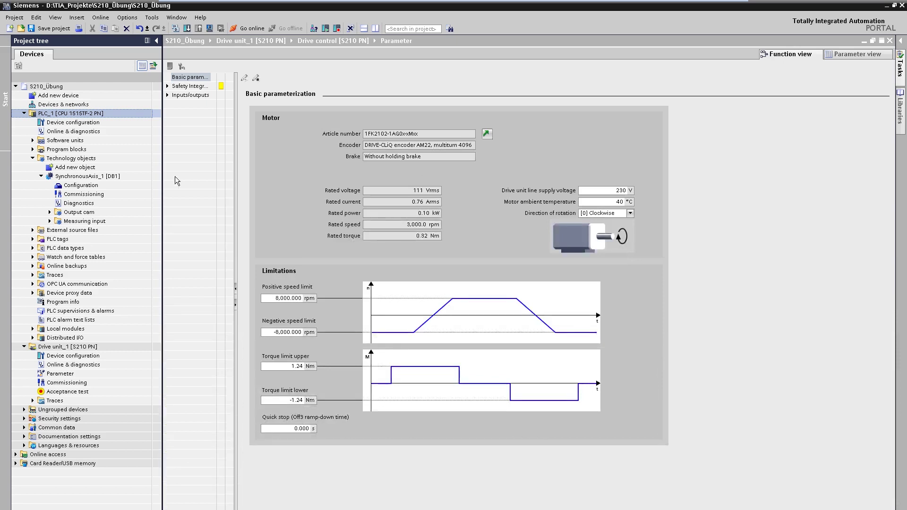
{"action": "left_click", "coordinate": [79, 195]}
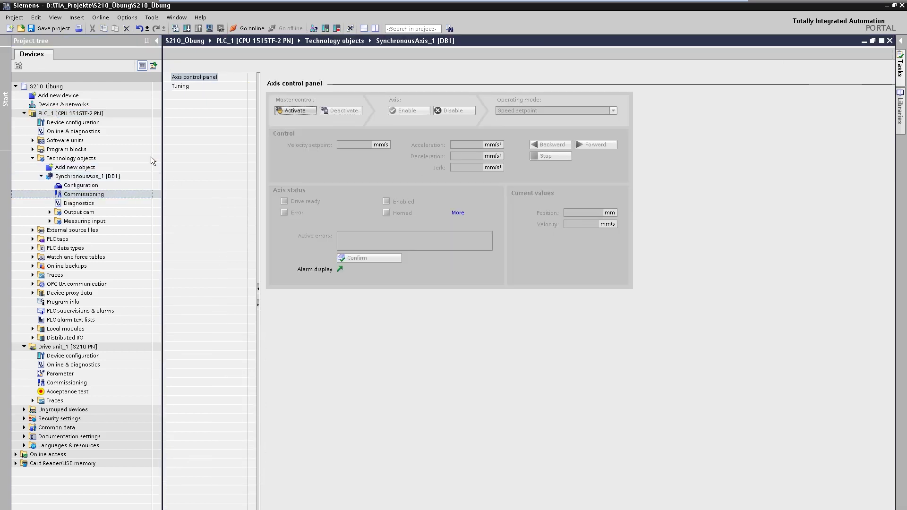
{"action": "left_click", "coordinate": [294, 111]}
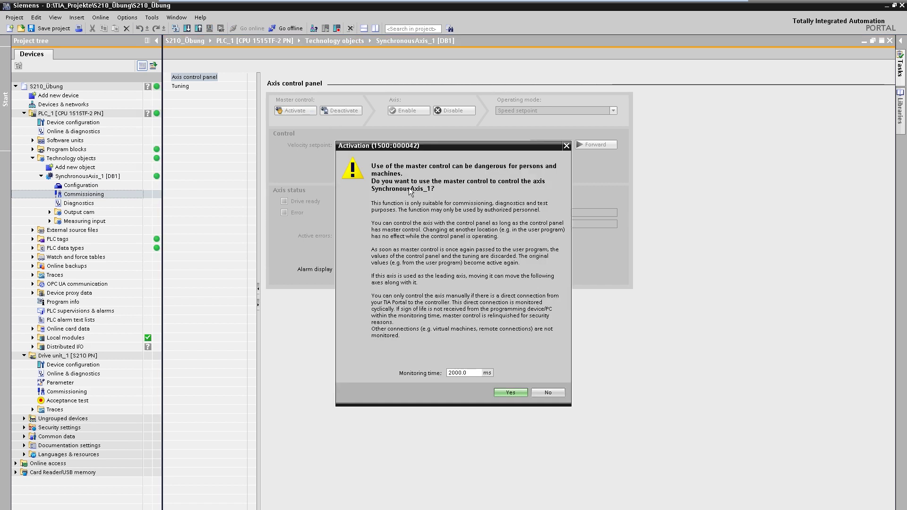
{"action": "left_click", "coordinate": [494, 392]}
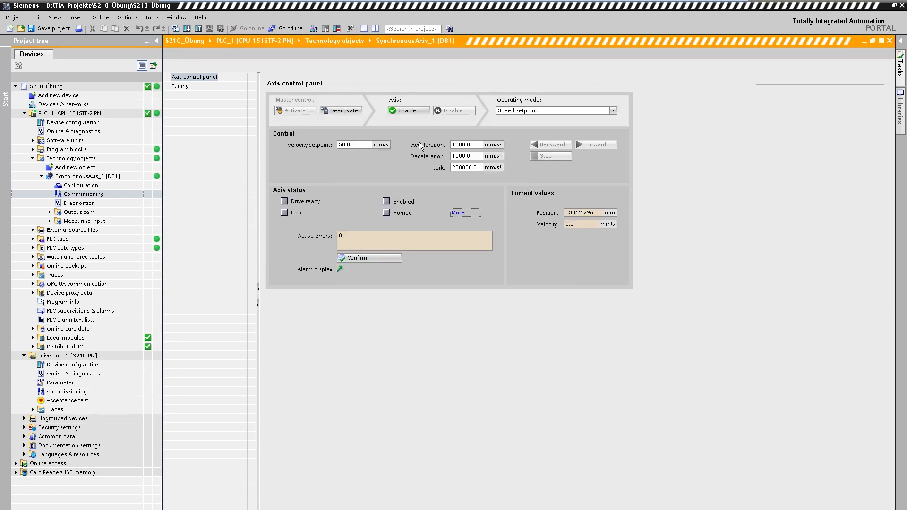
Step: Enable the axis, run it forward at 50 mm/s, then stop, disable and release master control
{"action": "left_click", "coordinate": [352, 144]}
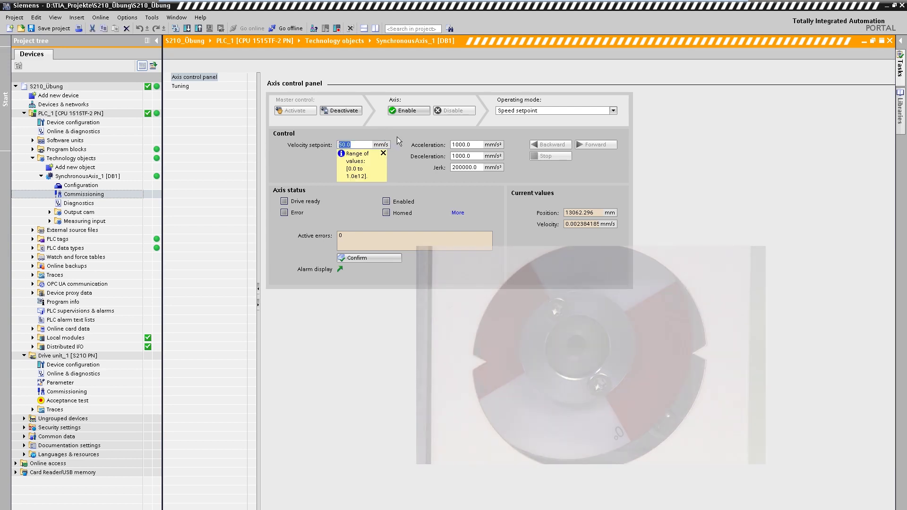
{"action": "left_click", "coordinate": [409, 110]}
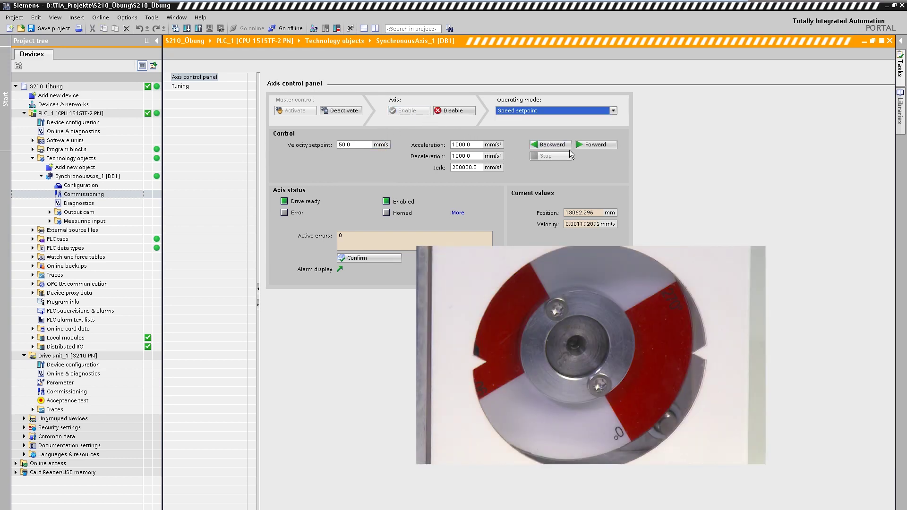
{"action": "left_click", "coordinate": [597, 145]}
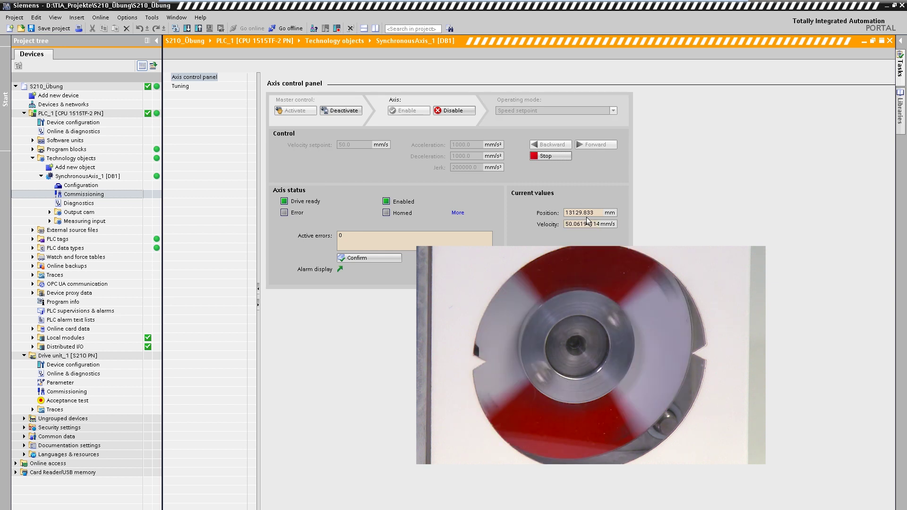
{"action": "left_click", "coordinate": [550, 155]}
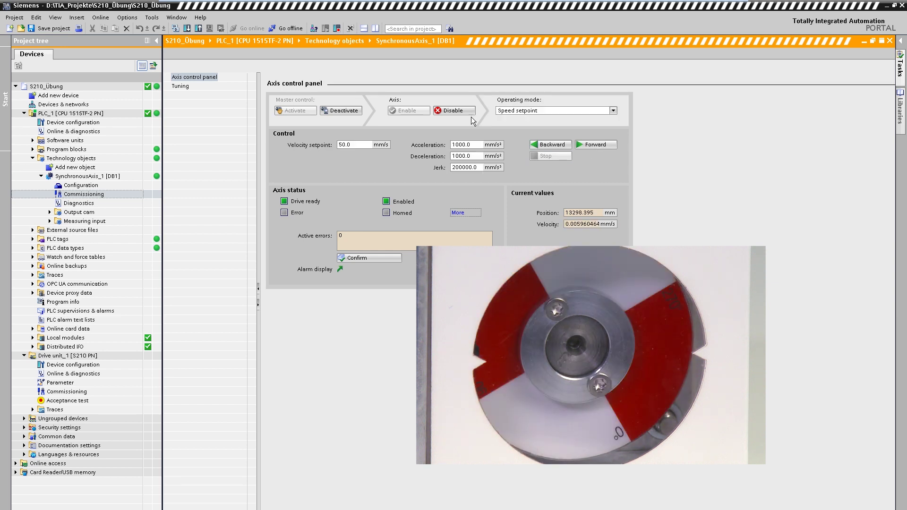
{"action": "left_click", "coordinate": [454, 110]}
{"action": "left_click", "coordinate": [339, 111]}
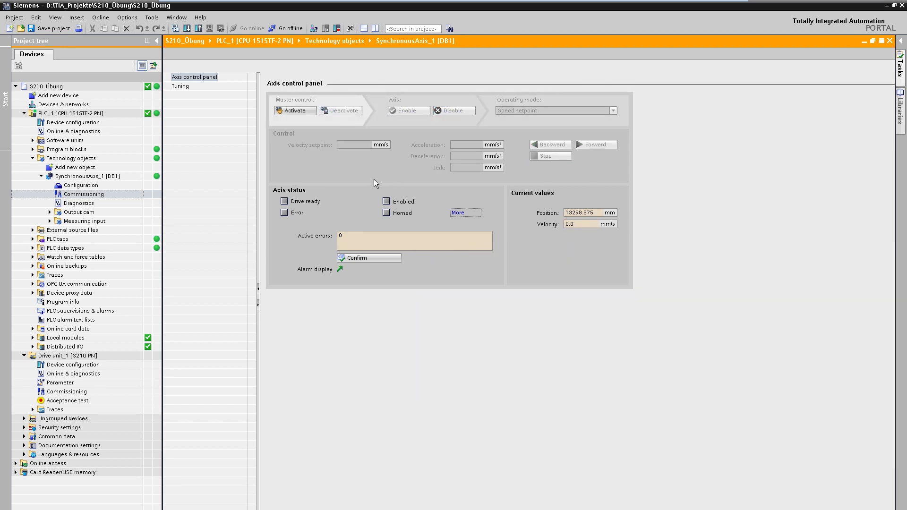
Step: Open Drive unit_1's commissioning page from Devices & networks
{"action": "double_click", "coordinate": [63, 104]}
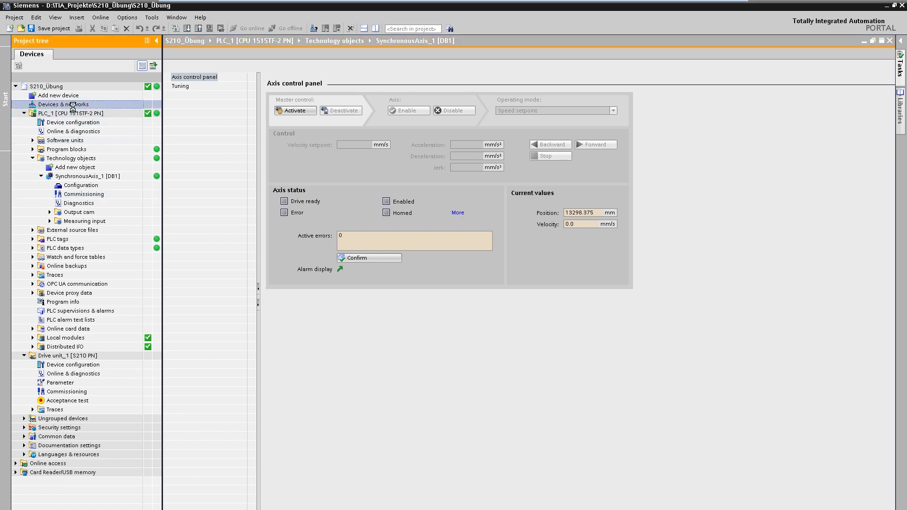
{"action": "right_click", "coordinate": [224, 202]}
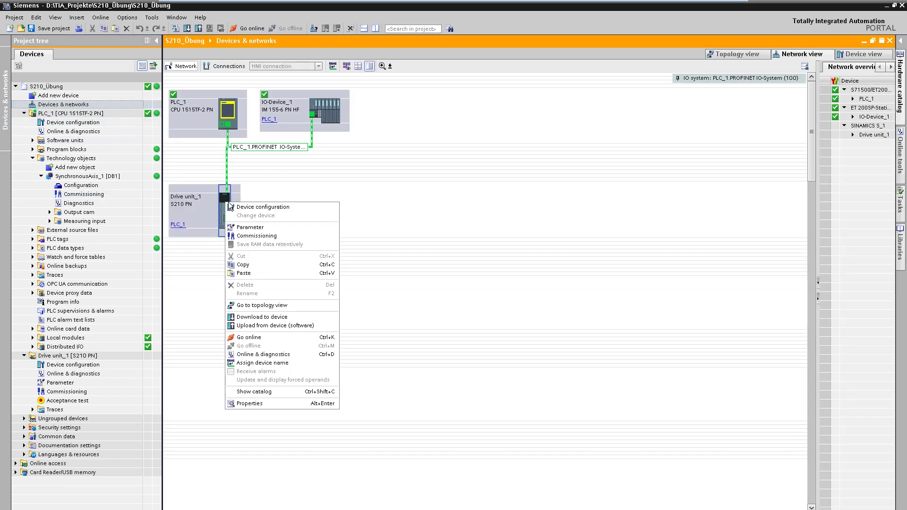
{"action": "left_click", "coordinate": [258, 236]}
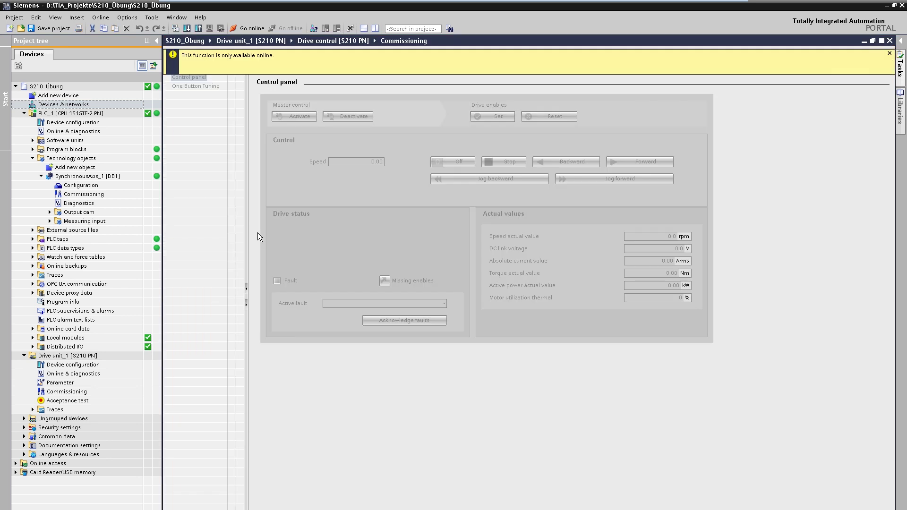
Step: Go online to the drive via the USB gigabit Ethernet adapter and select One Button Tuning
{"action": "left_click", "coordinate": [249, 29]}
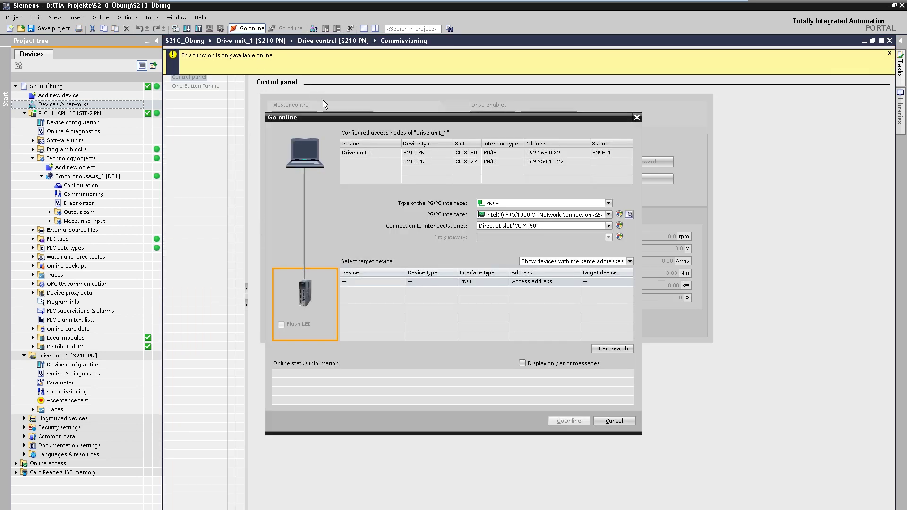
{"action": "left_click", "coordinate": [609, 214]}
{"action": "left_click", "coordinate": [516, 235]}
{"action": "left_click", "coordinate": [604, 348]}
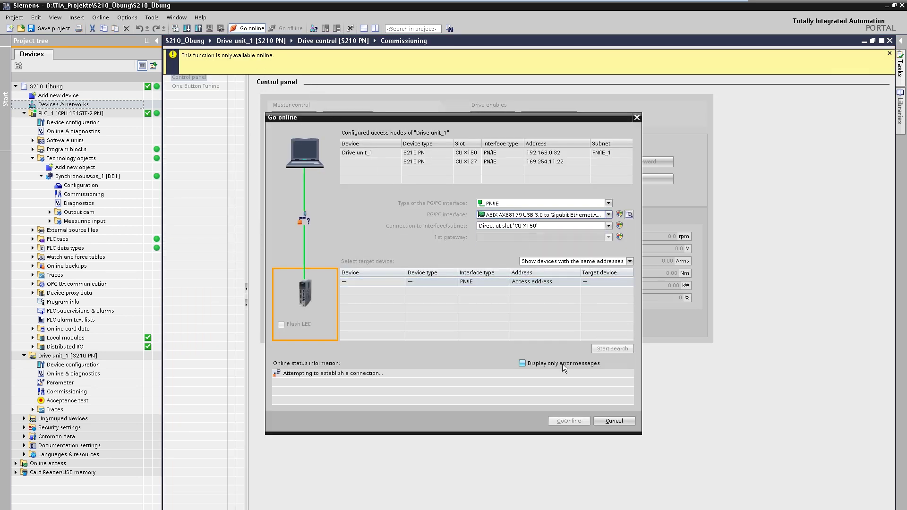
{"action": "left_click", "coordinate": [571, 420]}
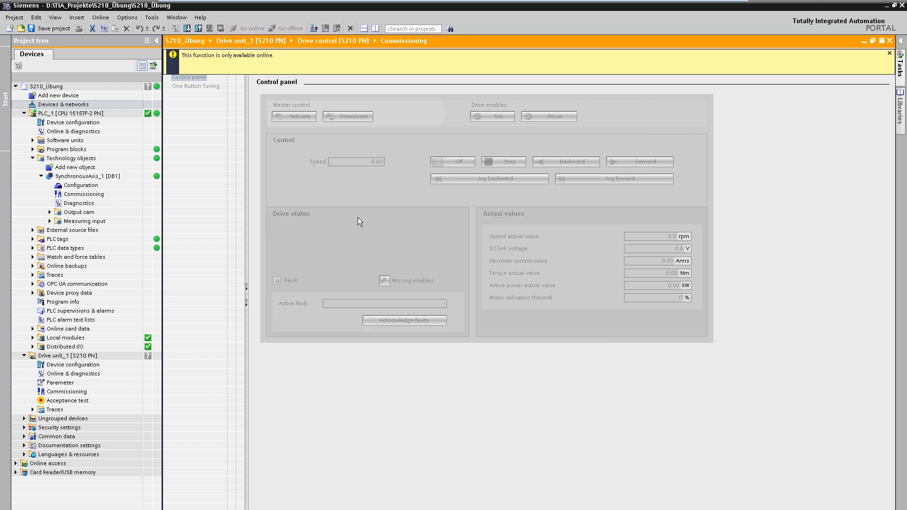
{"action": "left_click", "coordinate": [209, 87]}
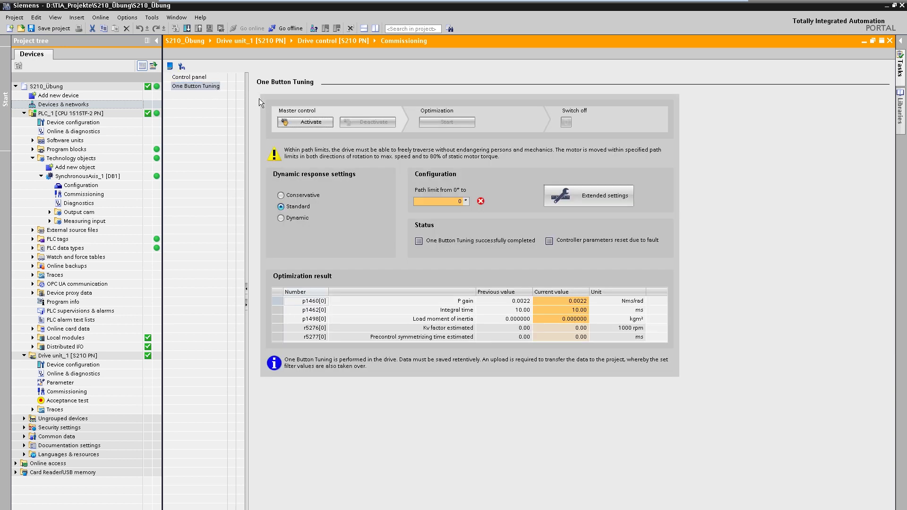
Step: Set the path limit to 360°, take master control with 2000 ms monitoring, and run One Button Tuning
{"action": "double_click", "coordinate": [459, 201]}
{"action": "type", "text": "360"}
{"action": "left_click", "coordinate": [305, 122]}
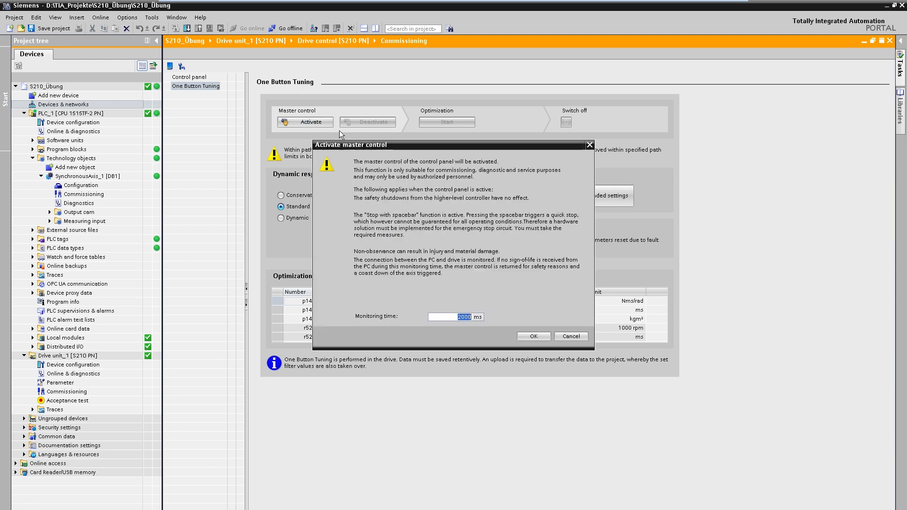
{"action": "left_click", "coordinate": [534, 335]}
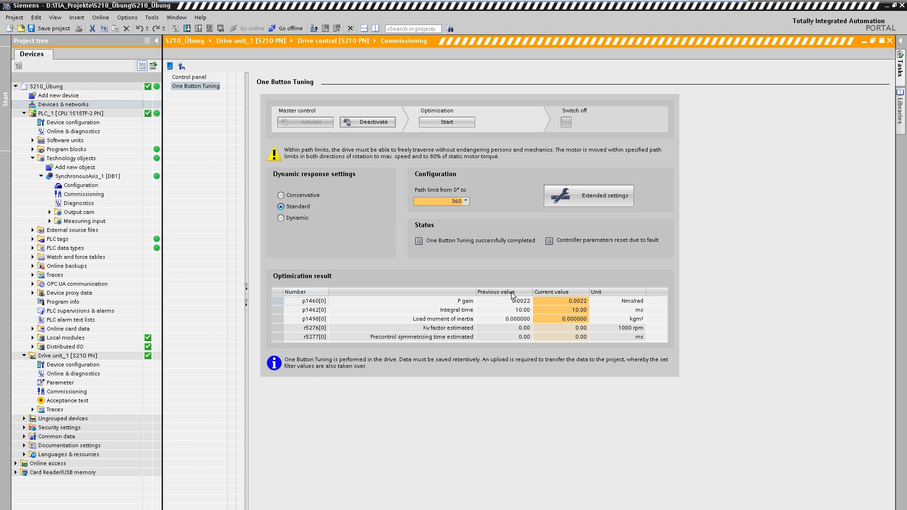
{"action": "left_click", "coordinate": [447, 123]}
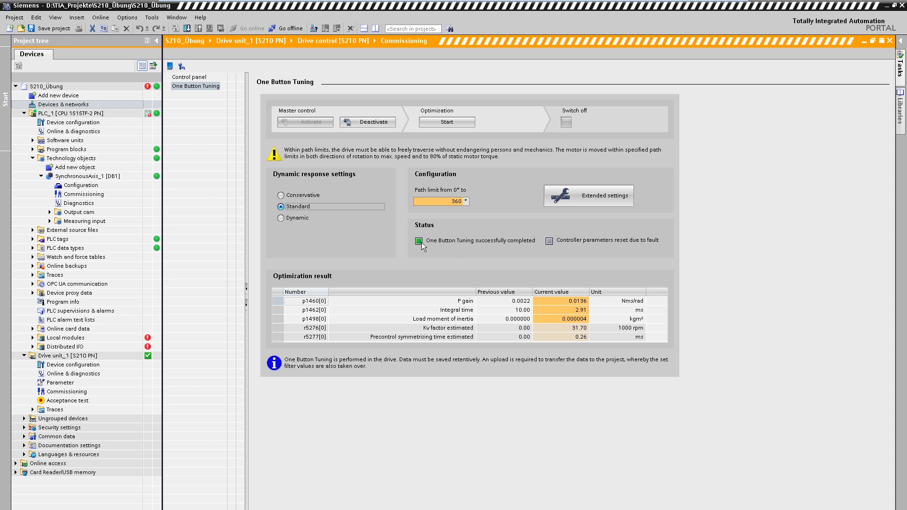
{"action": "mouse_move", "coordinate": [421, 239]}
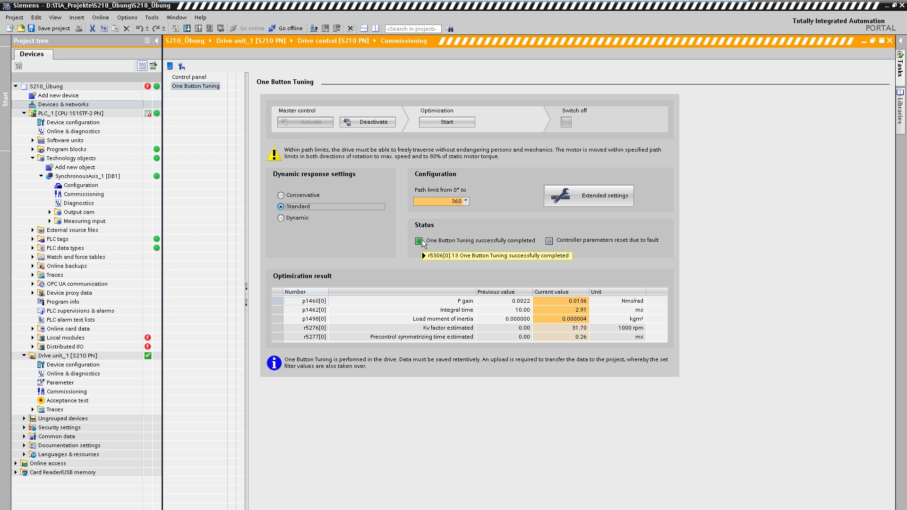
Step: Release master control after tuning and save the drive's RAM data retentively
{"action": "left_click", "coordinate": [376, 123]}
{"action": "left_click", "coordinate": [511, 327]}
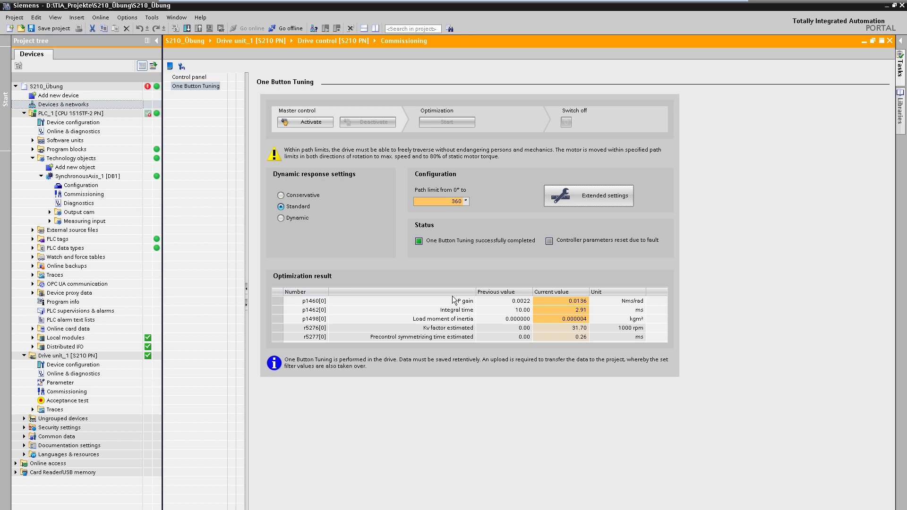
{"action": "left_click", "coordinate": [170, 66]}
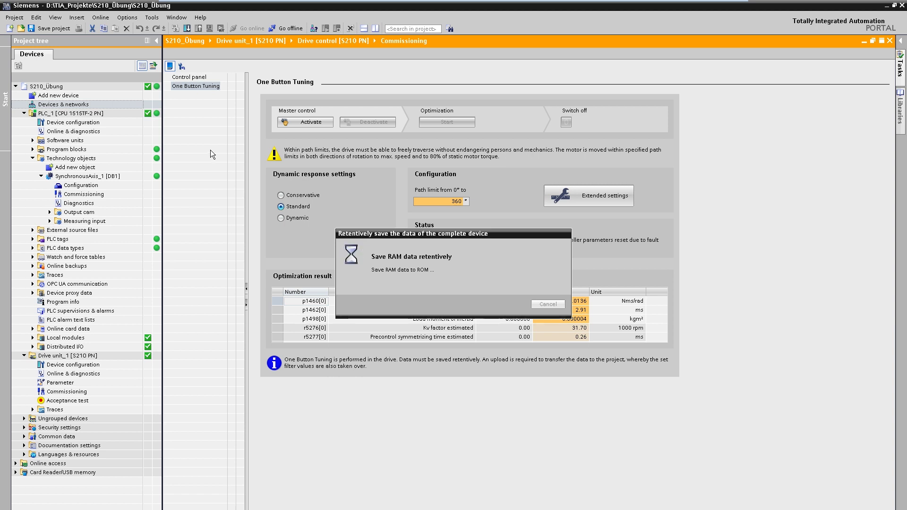
Step: Disconnect the S210_Übung project's devices, then upload Drive unit_1's configuration from the device
{"action": "left_click", "coordinate": [86, 87]}
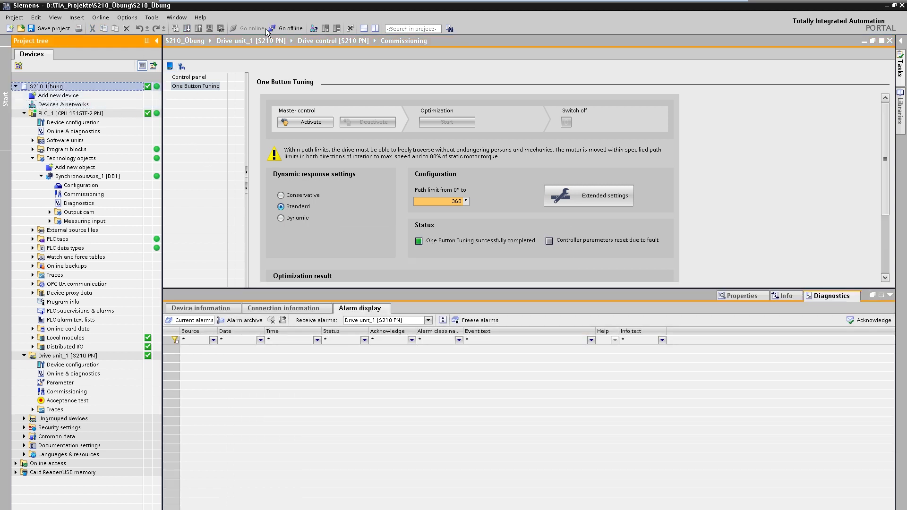
{"action": "left_click", "coordinate": [286, 29]}
{"action": "left_click", "coordinate": [549, 217]}
{"action": "left_click", "coordinate": [549, 336]}
{"action": "left_click", "coordinate": [86, 349]}
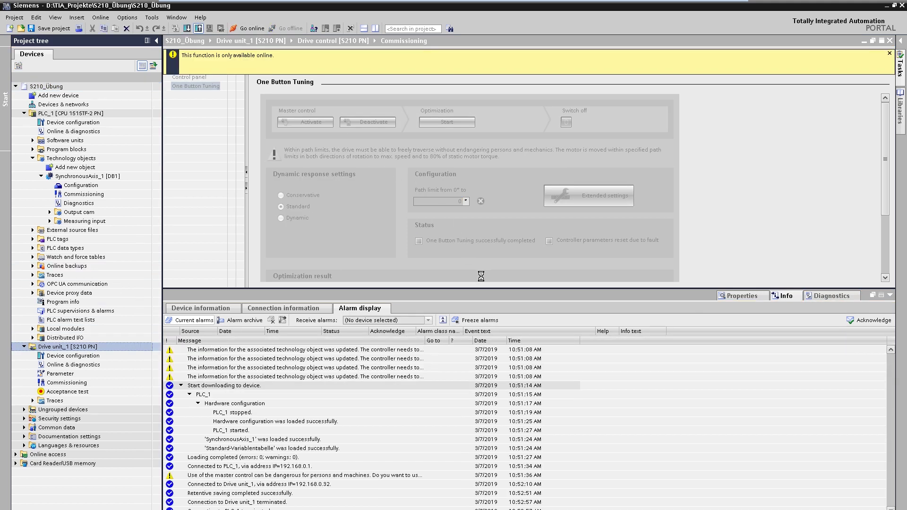
{"action": "left_click", "coordinate": [536, 368]}
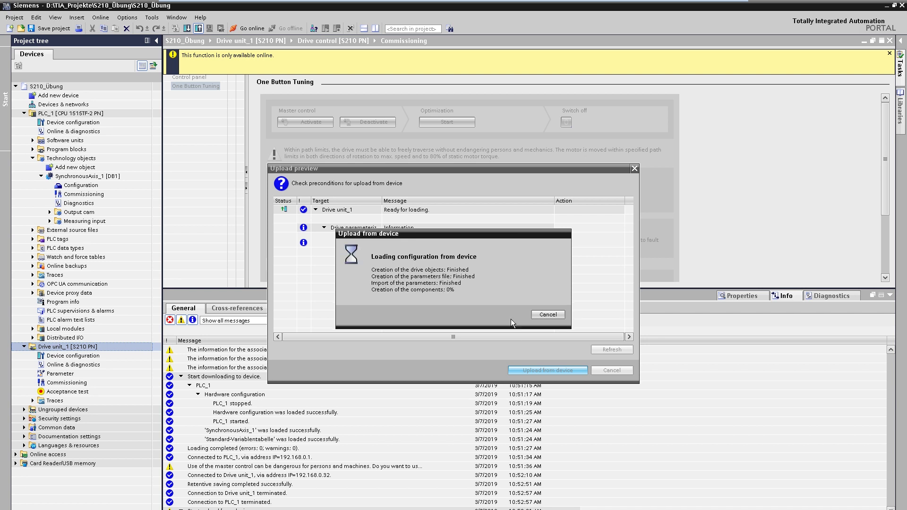